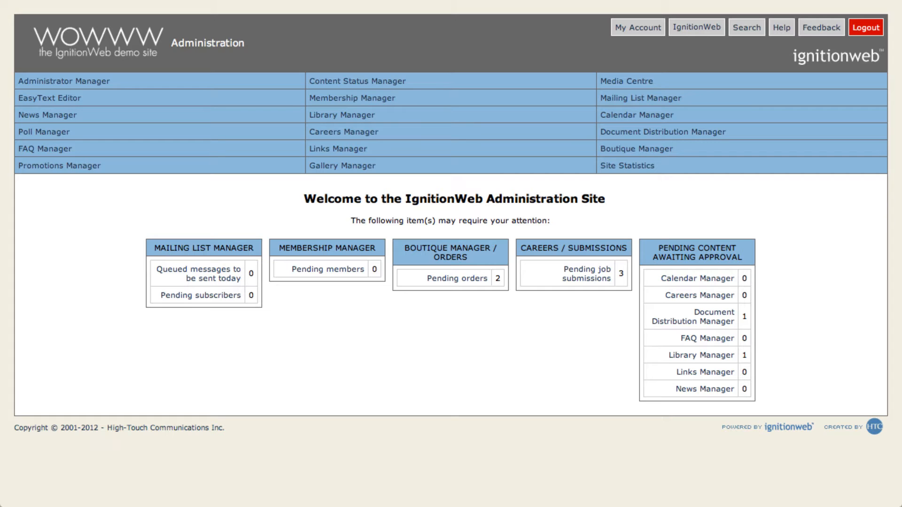
Start a new category in the Media Centre and name it "Product Listing for Music Store".
click(878, 89)
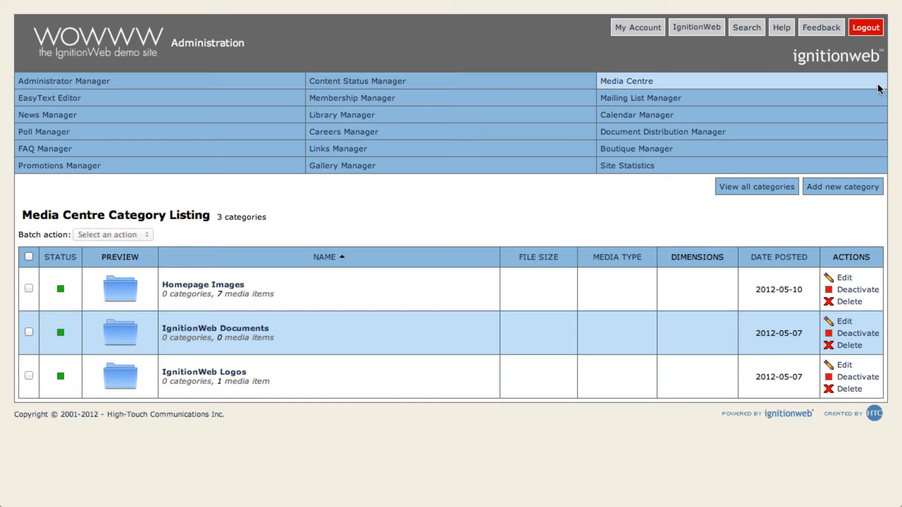
click(875, 189)
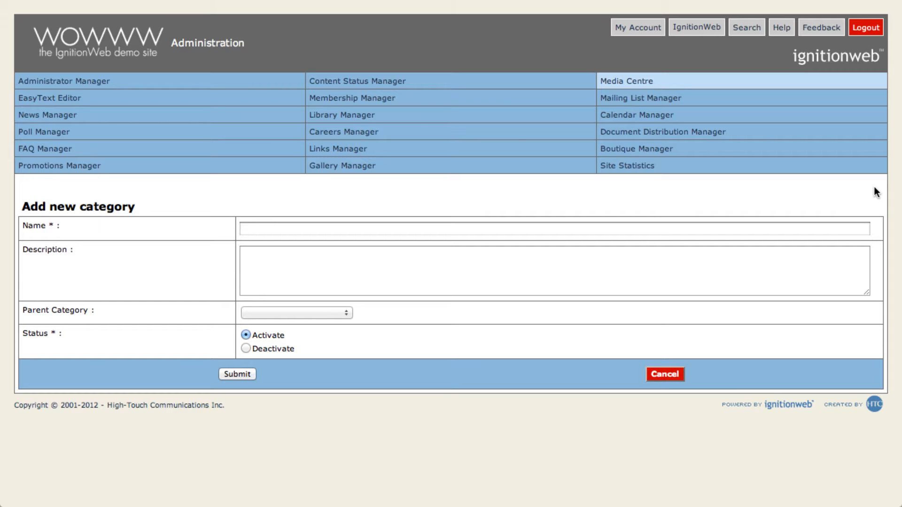
click(851, 227)
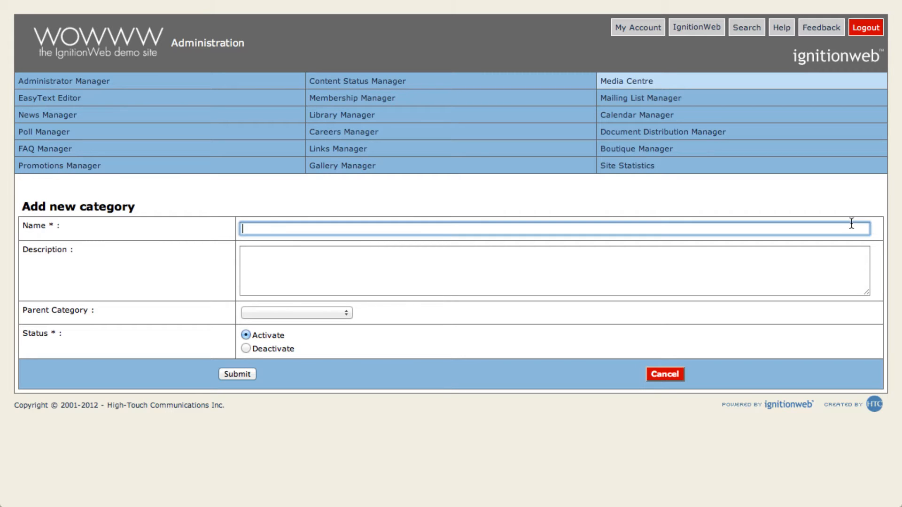
text(Product)
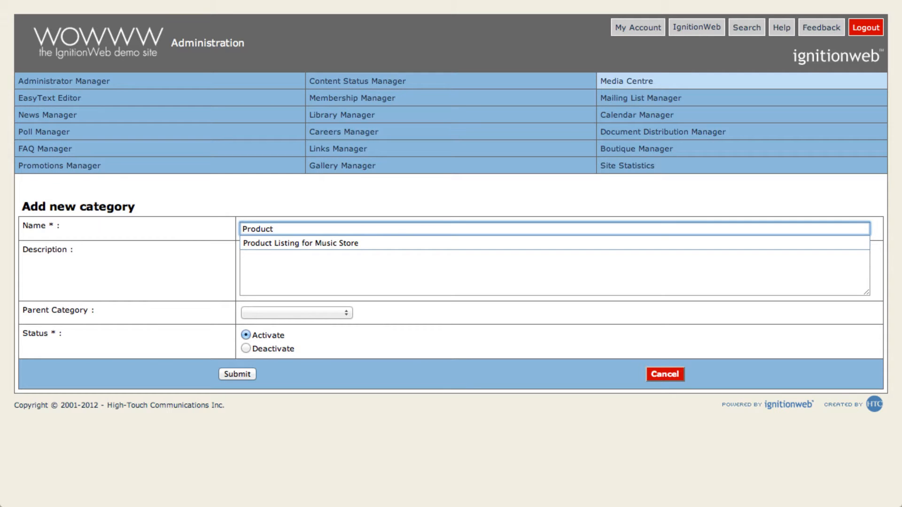
key(Down)
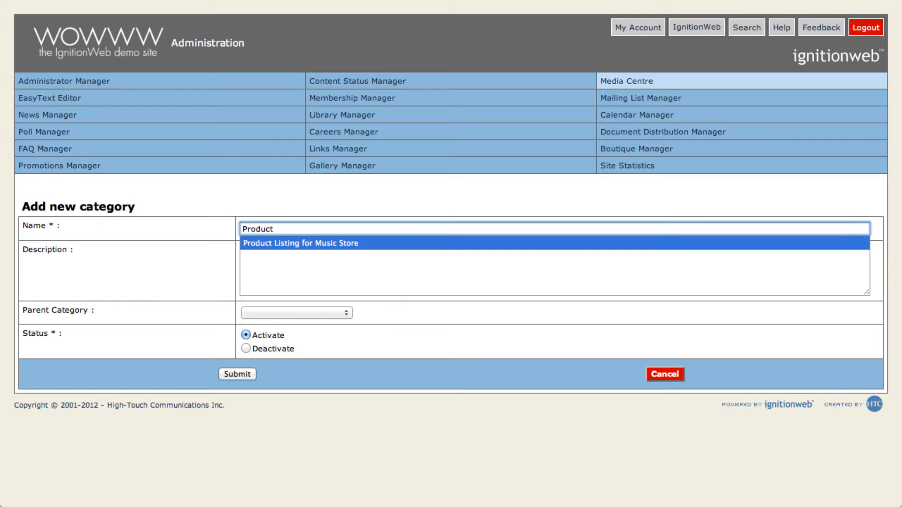
click(830, 239)
Enter the category description "Listing of Guitars and Keyboards available at the Music Store".
click(817, 259)
text(L)
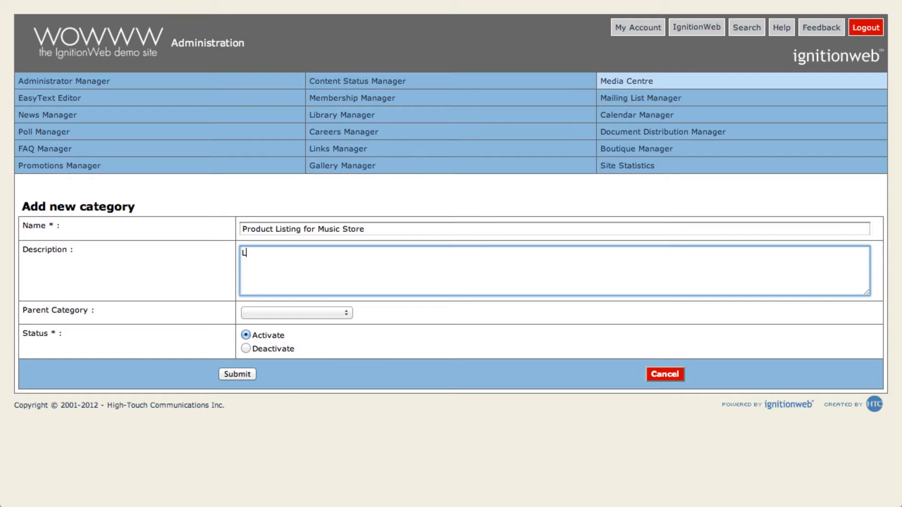
text(isting of Guitars and Keybo)
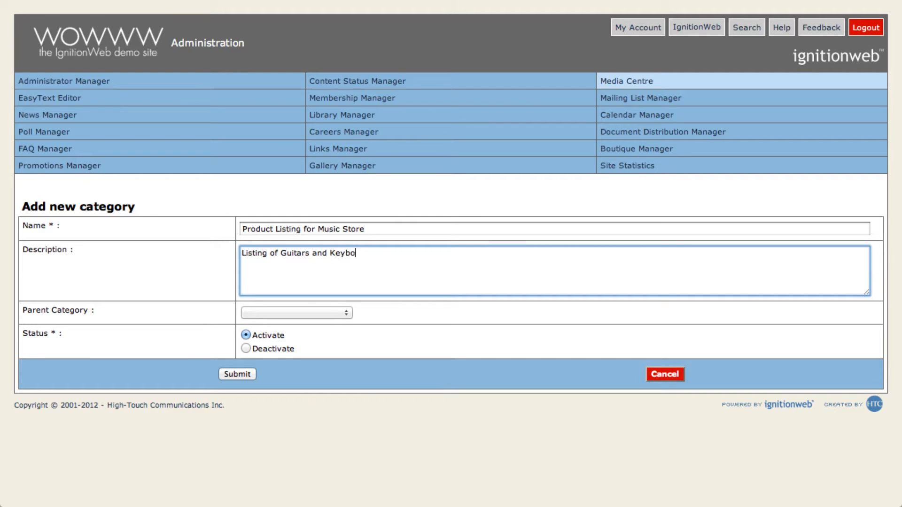
text(ards available at the Music Store)
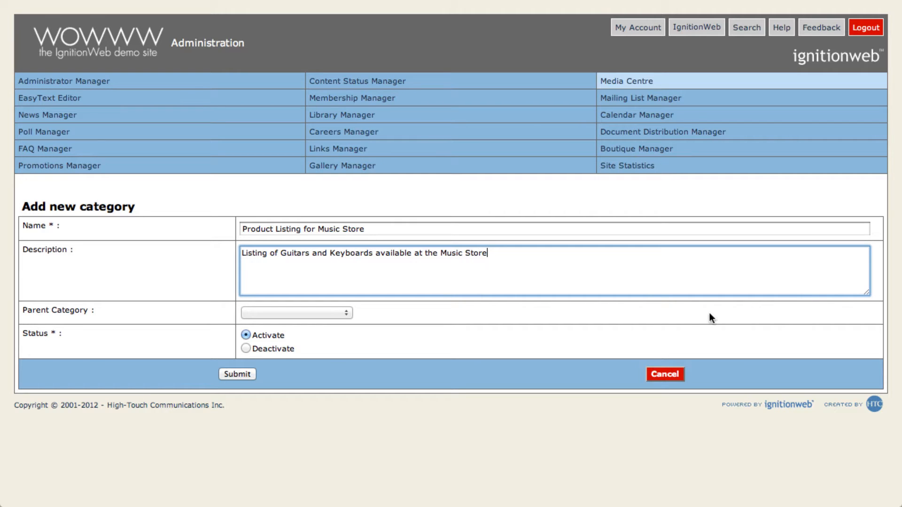
Leave the parent category blank, set the status to Activate and submit the new category.
click(348, 313)
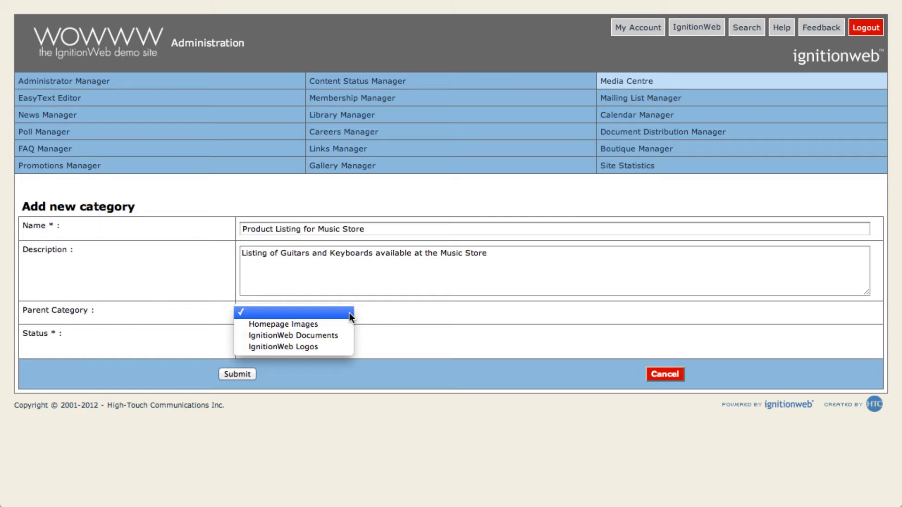
click(348, 312)
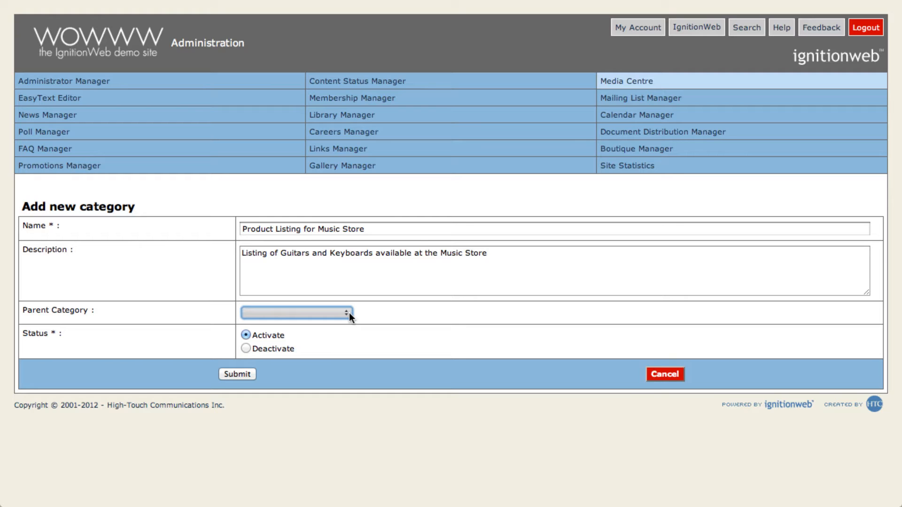
click(245, 334)
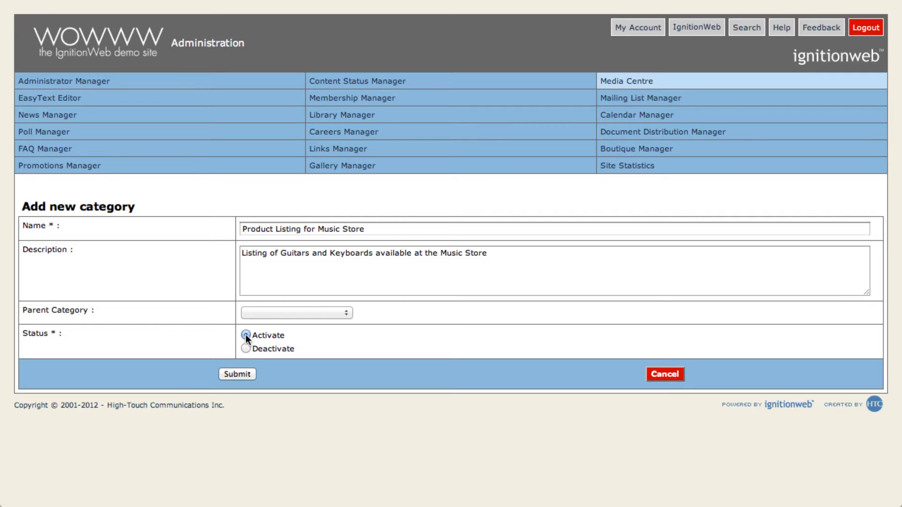
click(238, 373)
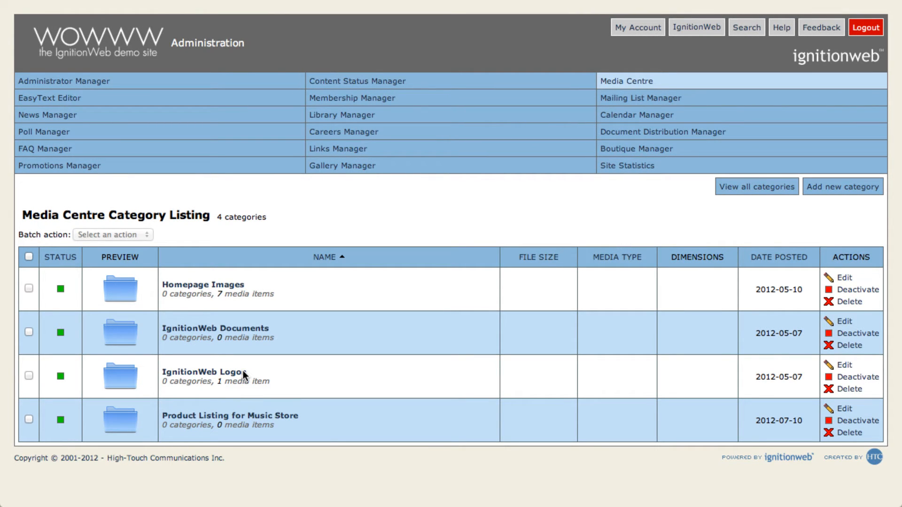
Open the Product Listing for Music Store category and view the overview of all Media Centre categories.
click(243, 417)
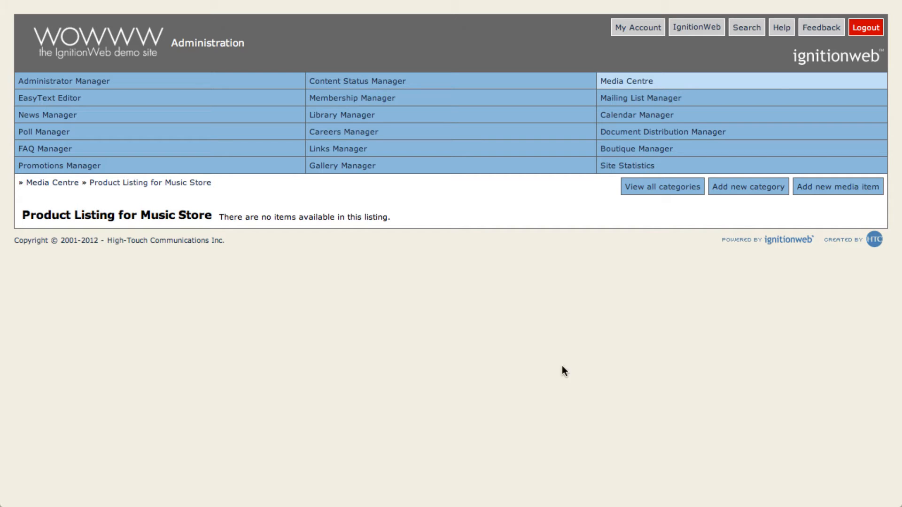
click(654, 190)
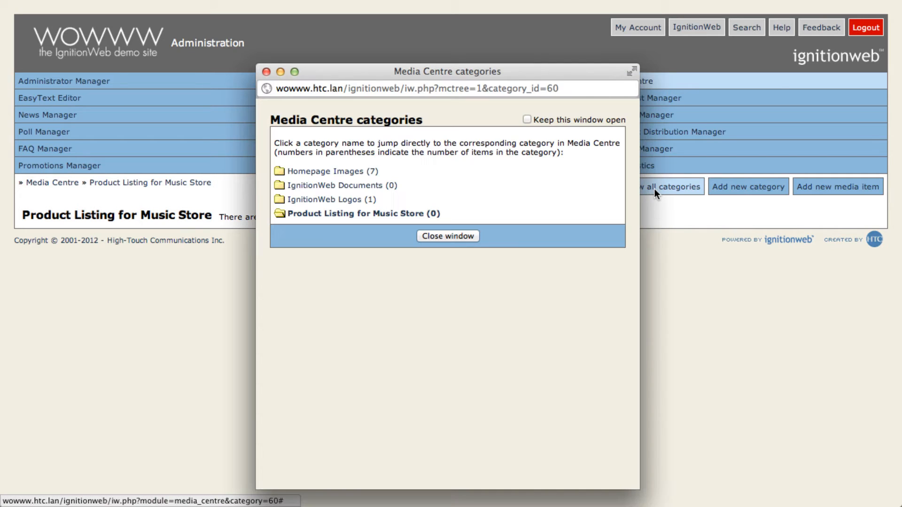
click(462, 236)
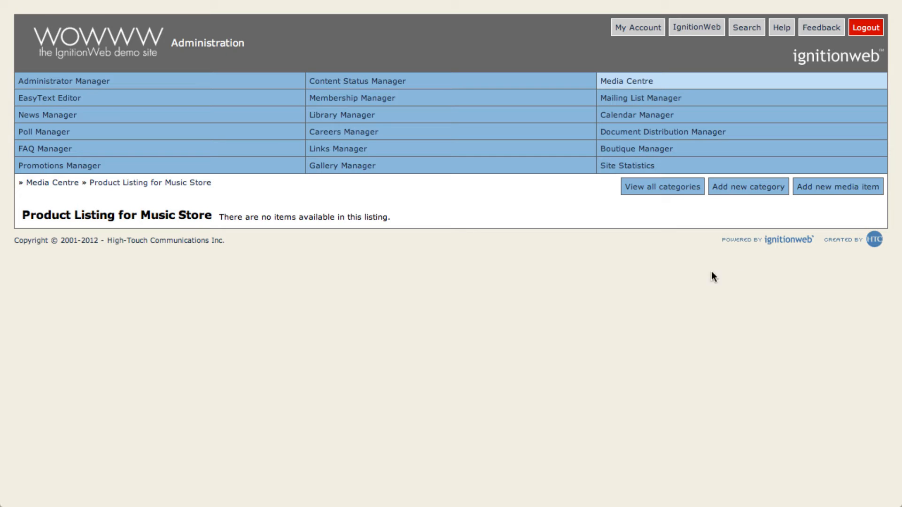
Start a new media item and attach the Korg MicroKORG Synthesizer/Vocoder.jpeg file from the Product Gallery for MC Manager Tutorial folder.
click(840, 192)
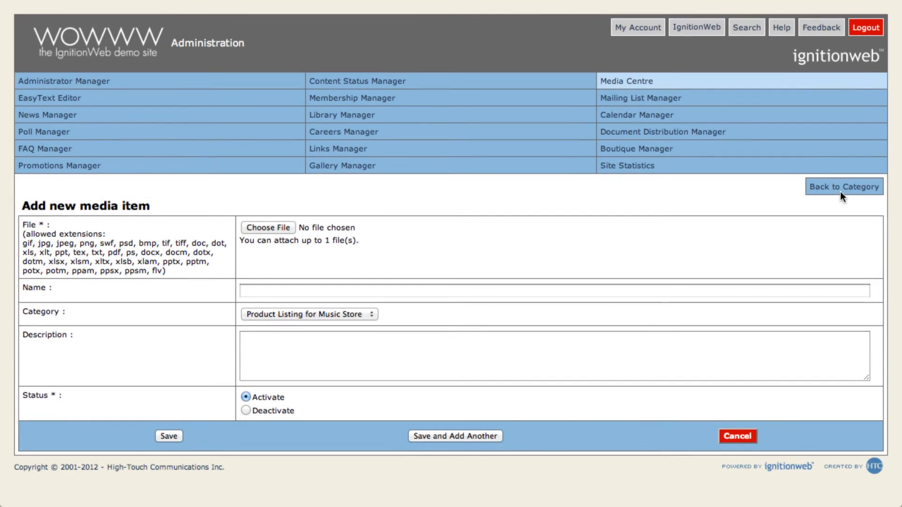
click(291, 230)
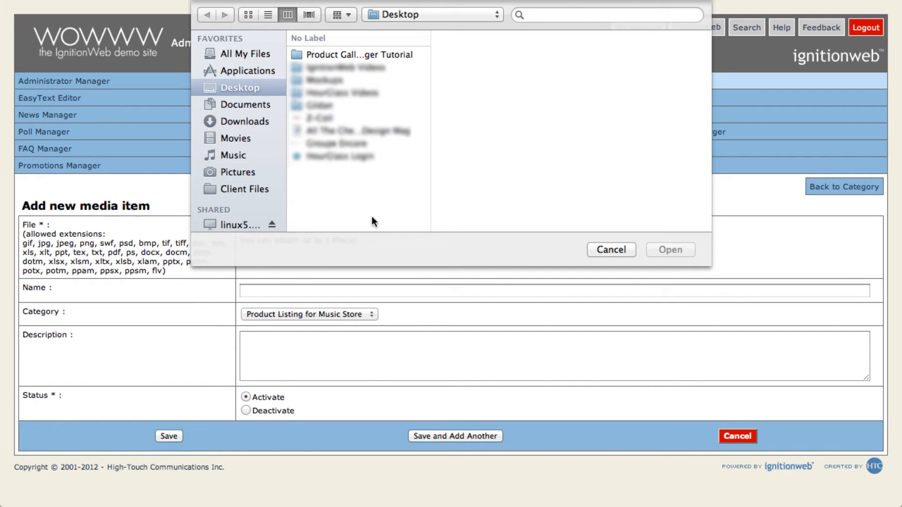
click(395, 53)
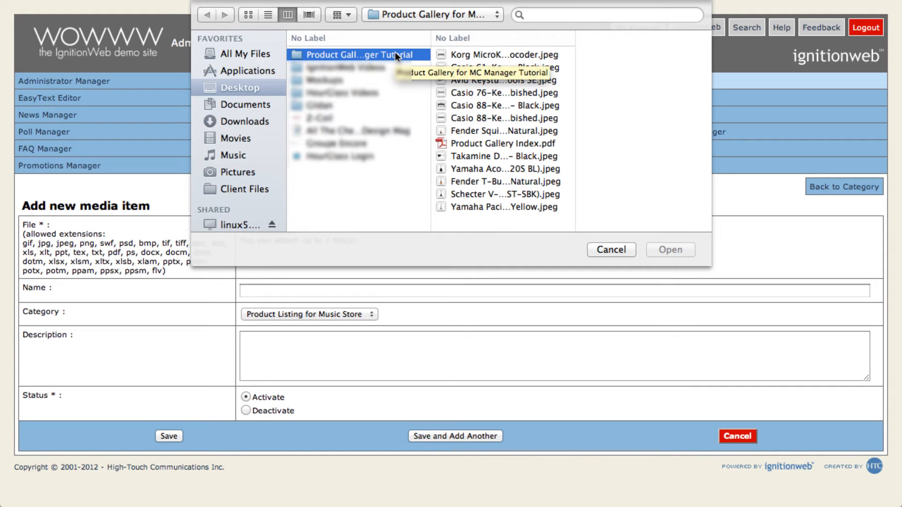
click(464, 55)
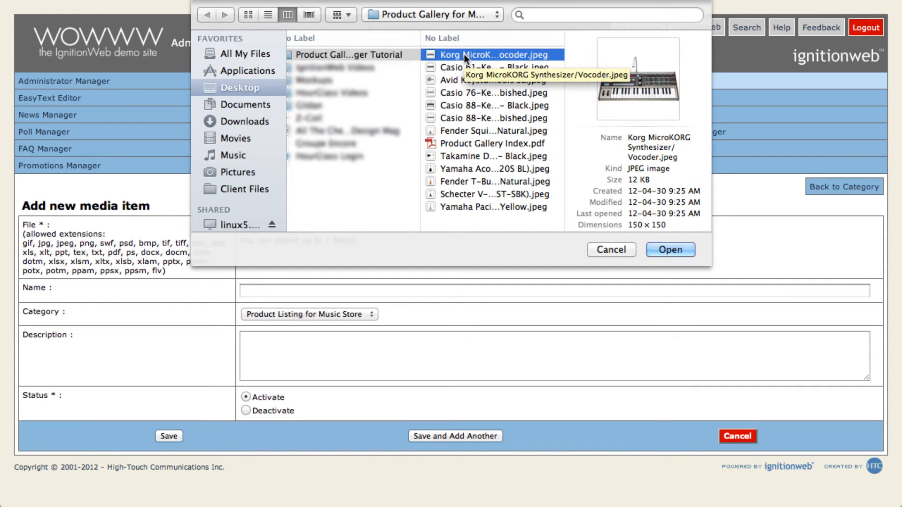
click(657, 250)
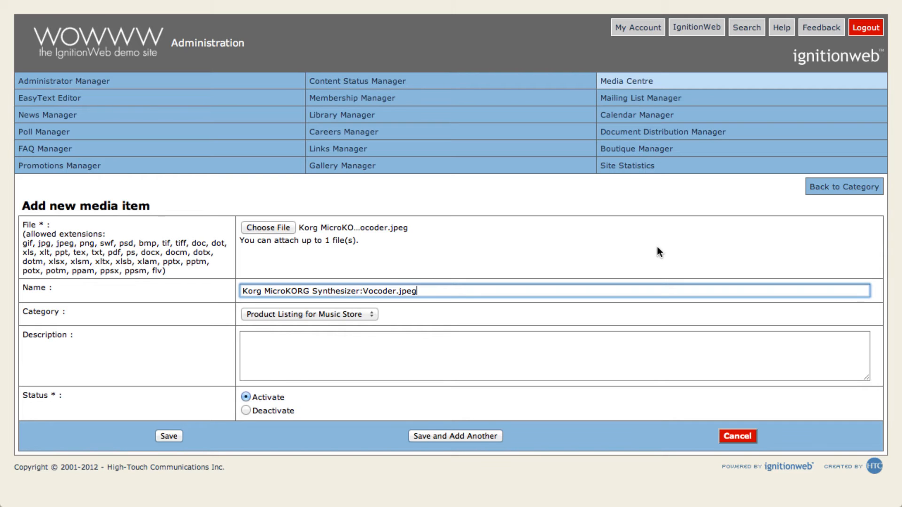
Keep the Product Listing for Music Store category, describe the item as "Keyboard for Music Store Product Listing", and save it to add another.
click(370, 314)
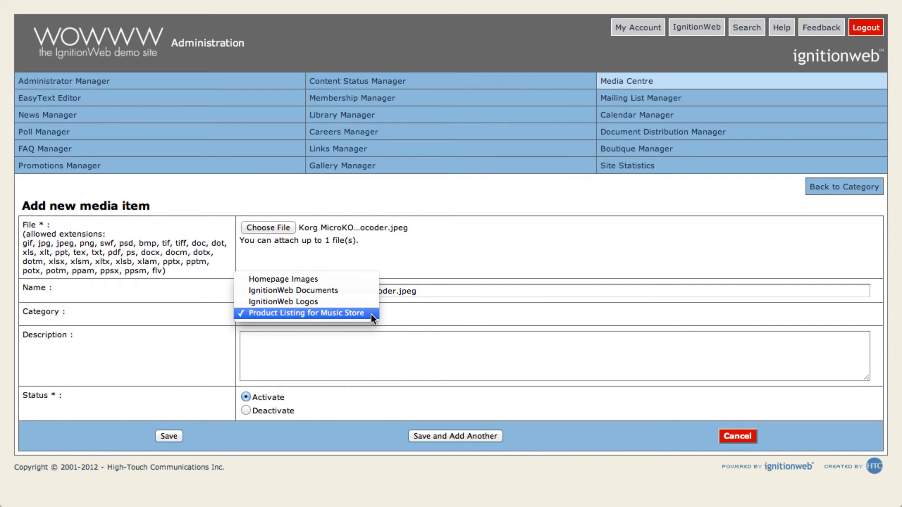
click(371, 314)
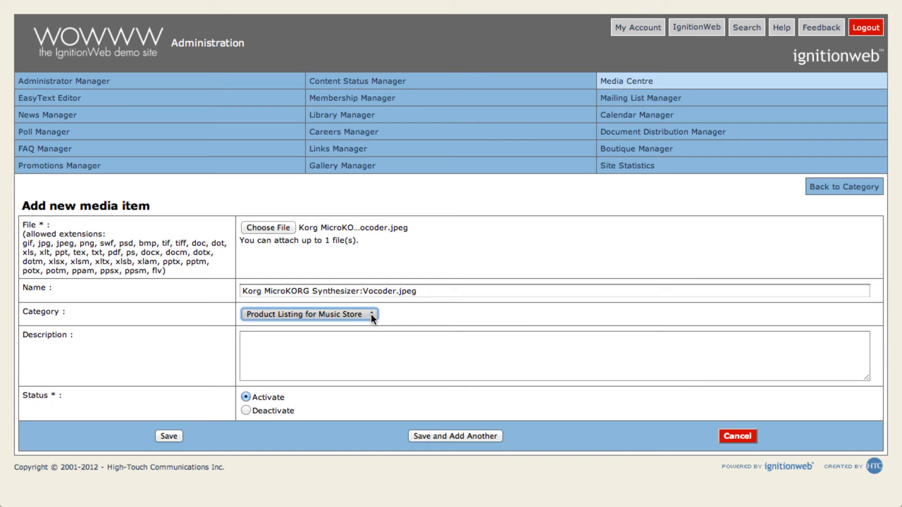
click(359, 340)
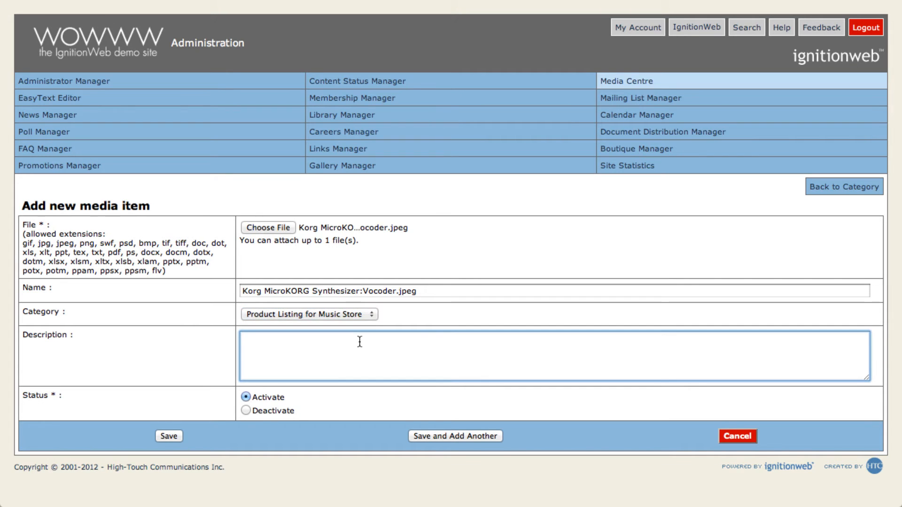
text(Keyboard for Music )
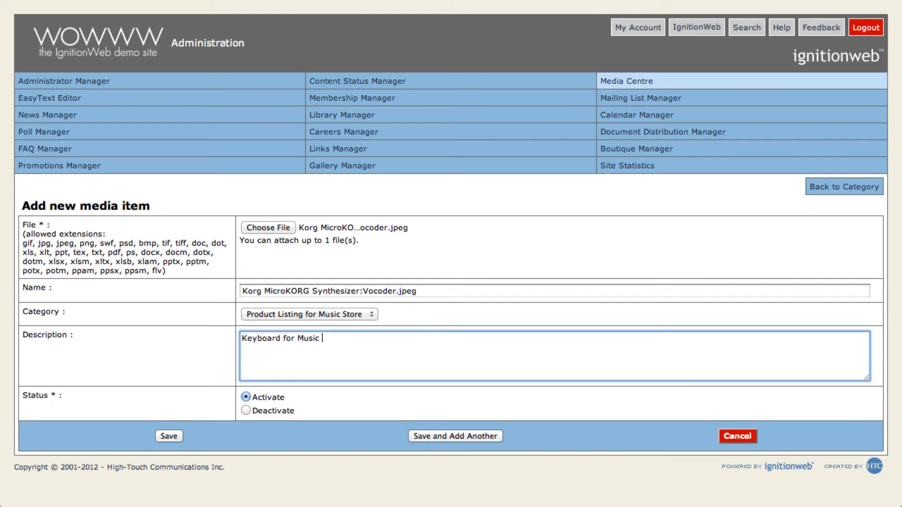
text(Store Product Listing)
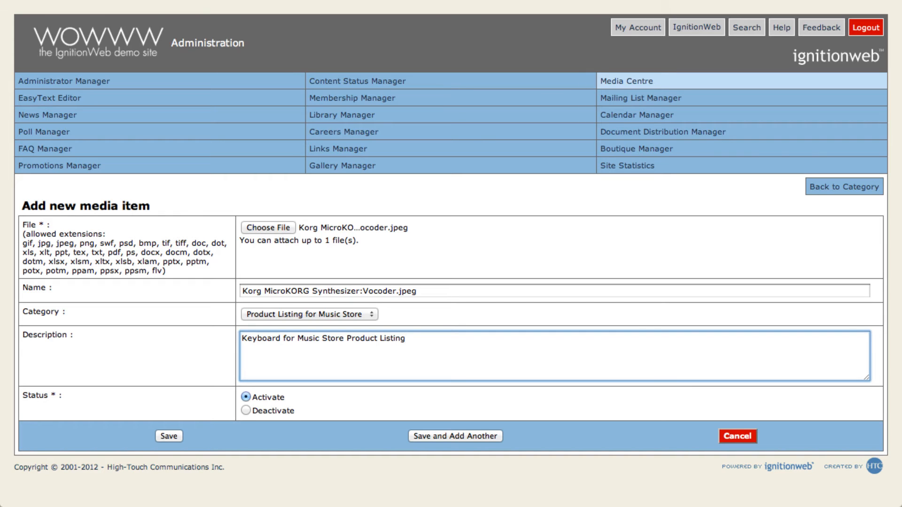
click(412, 437)
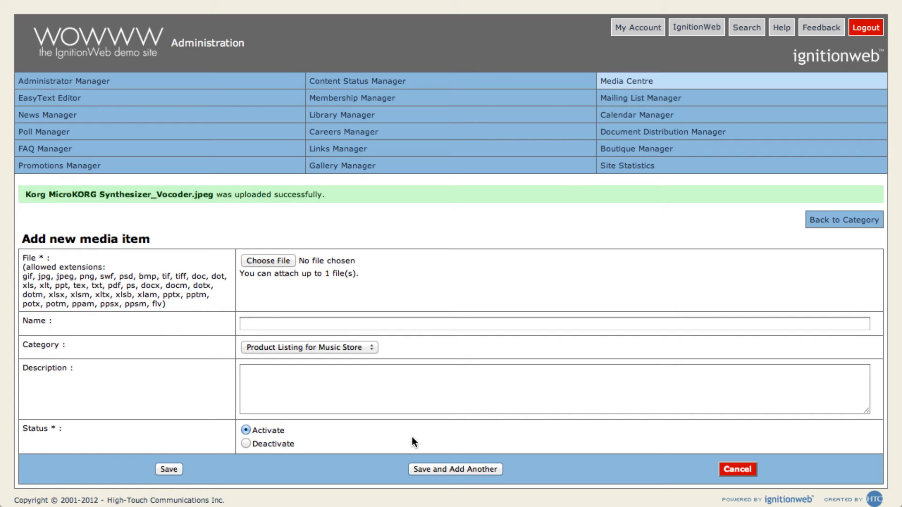
Choose the black Casio 61-Key keyboard image as the file for the next media item.
click(275, 260)
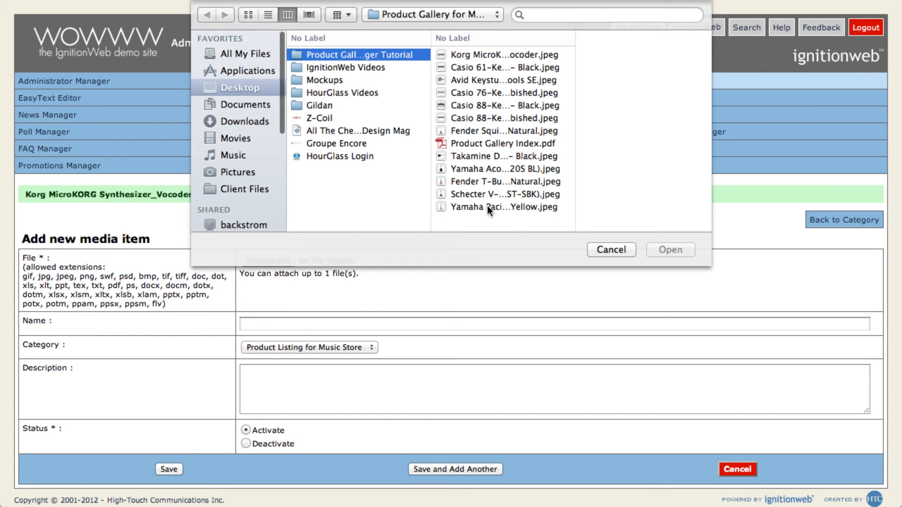
click(512, 67)
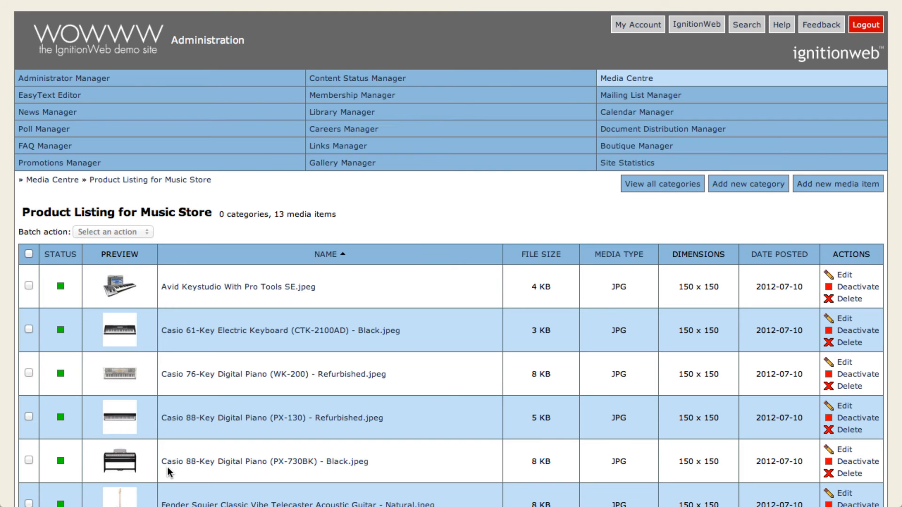
Review the uploaded items and add a Guitars subcategory under Product Listing for Music Store with the description "Guitars for Product Listing".
scroll(167, 466, down, 5)
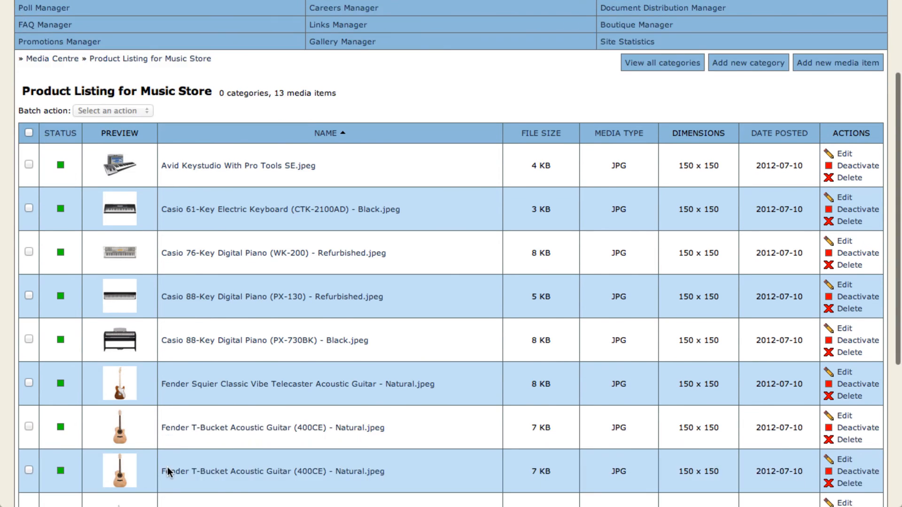
scroll(167, 467, down, 3)
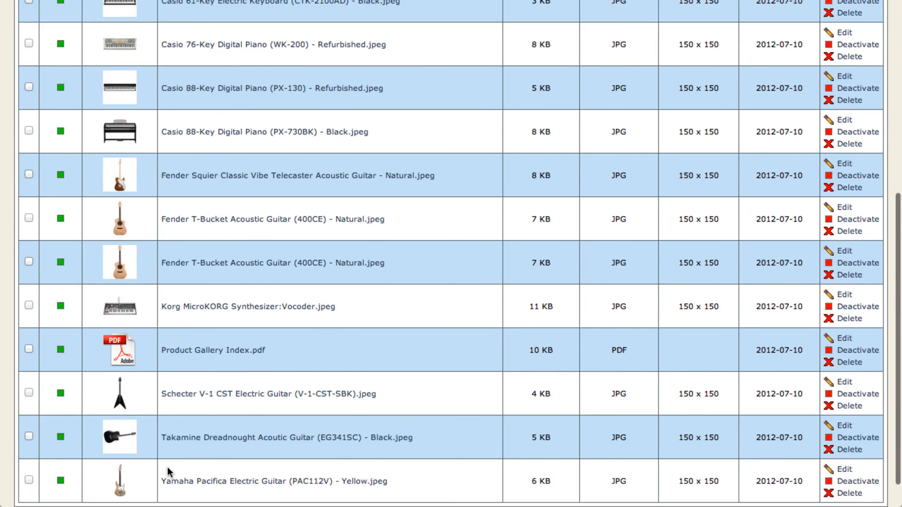
scroll(168, 471, down, 1)
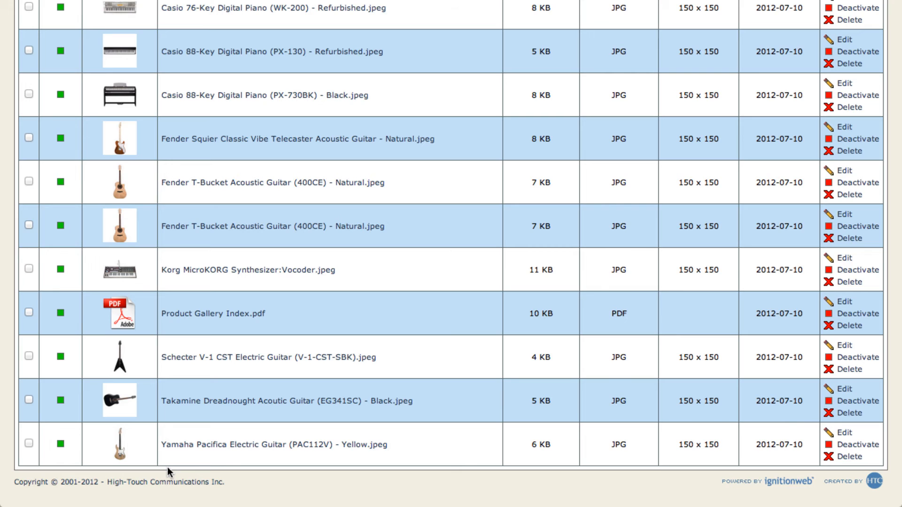
scroll(167, 468, up, 5)
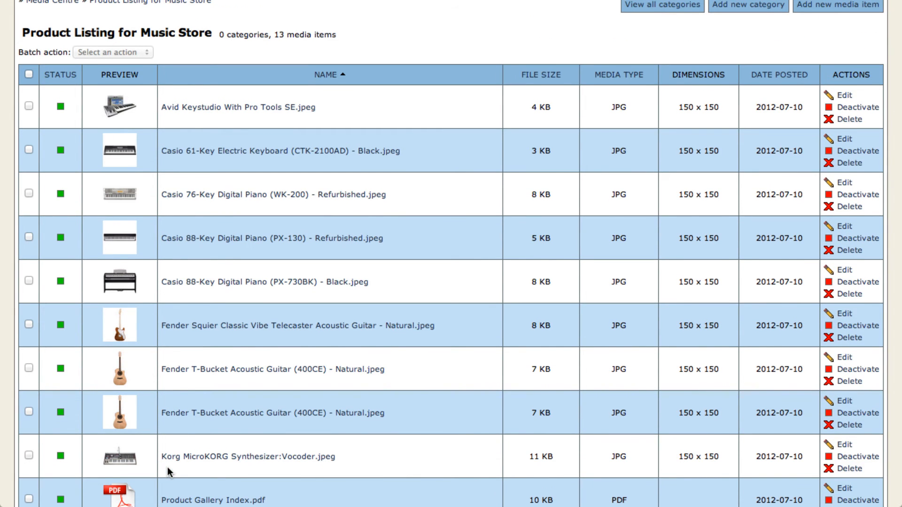
scroll(167, 467, up, 4)
scroll(167, 467, up, 1)
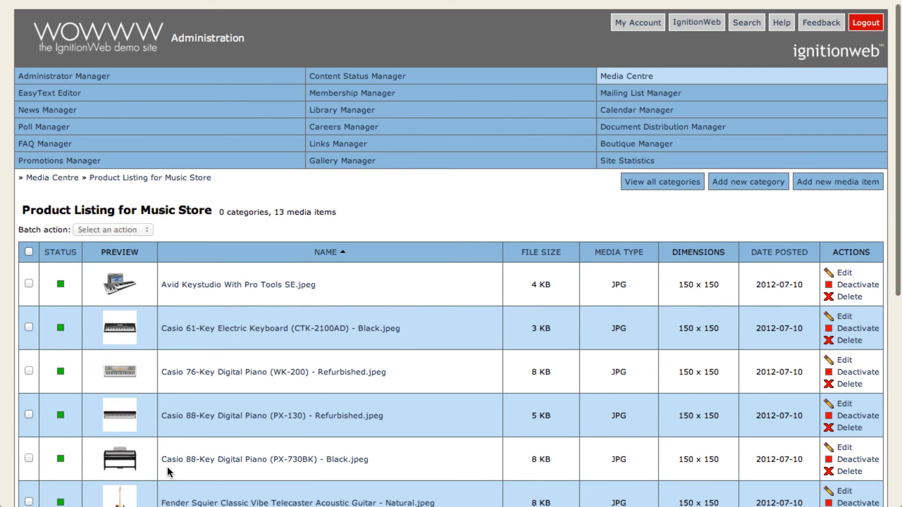
click(751, 180)
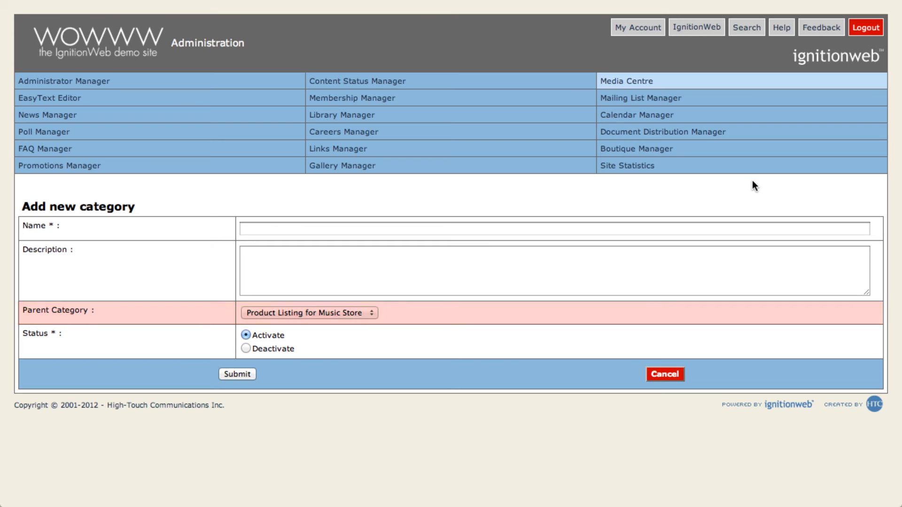
click(730, 226)
text(Guitars)
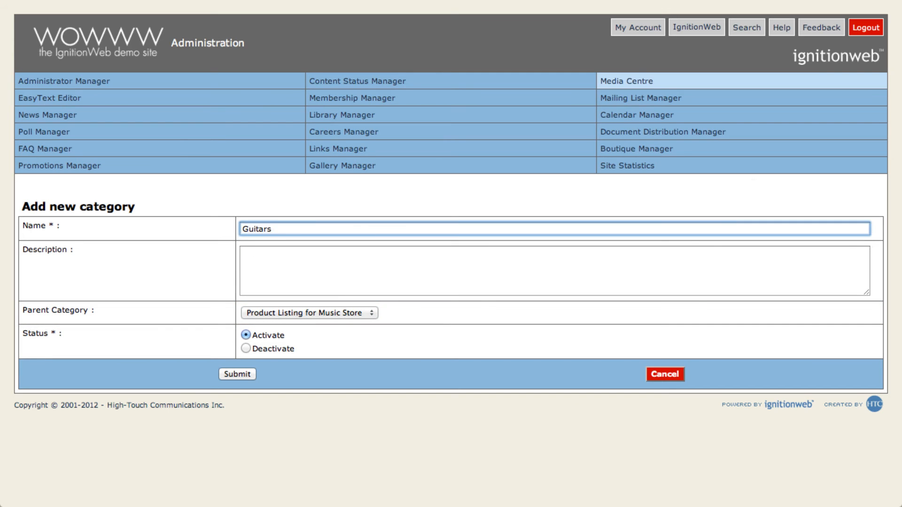
key(Tab)
text(Guitars for Product Listing)
click(238, 373)
Add a Keyboards subcategory under Product Listing for Music Store with the description "Keyboards for Product Listing".
click(760, 229)
text(Keyboards)
key(Tab)
text(Keyboards for Product Listing)
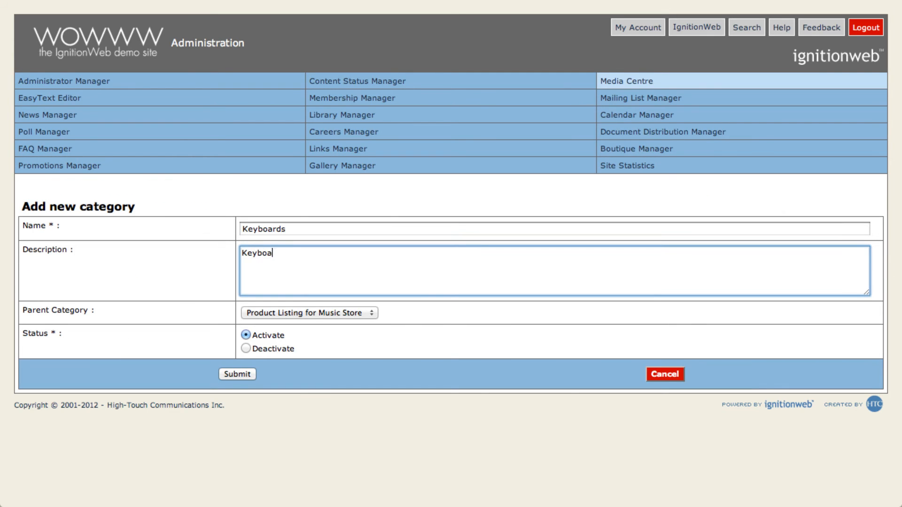
click(238, 373)
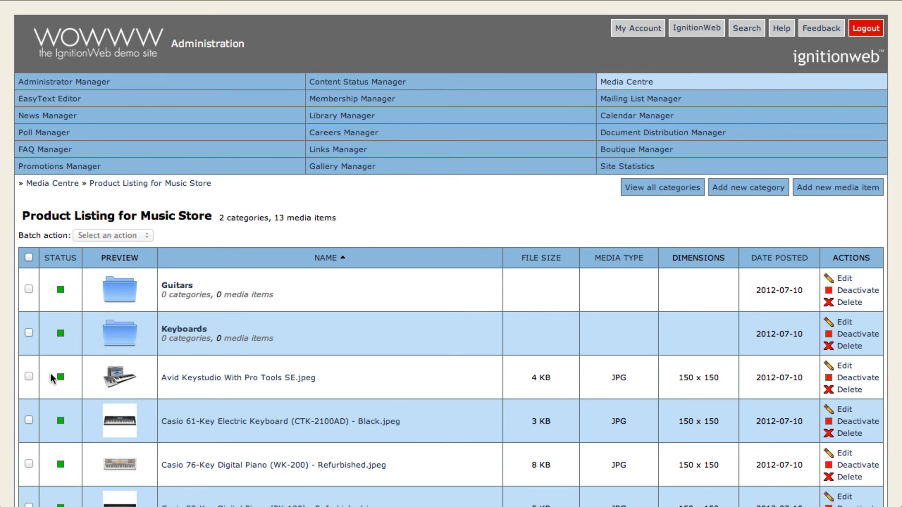
Move the keyboard images into the Keyboards category and the guitar images into the Guitars category.
drag(116, 371, 121, 341)
drag(121, 392, 120, 345)
drag(120, 383, 113, 292)
drag(120, 378, 119, 294)
drag(121, 418, 117, 293)
drag(125, 366, 121, 298)
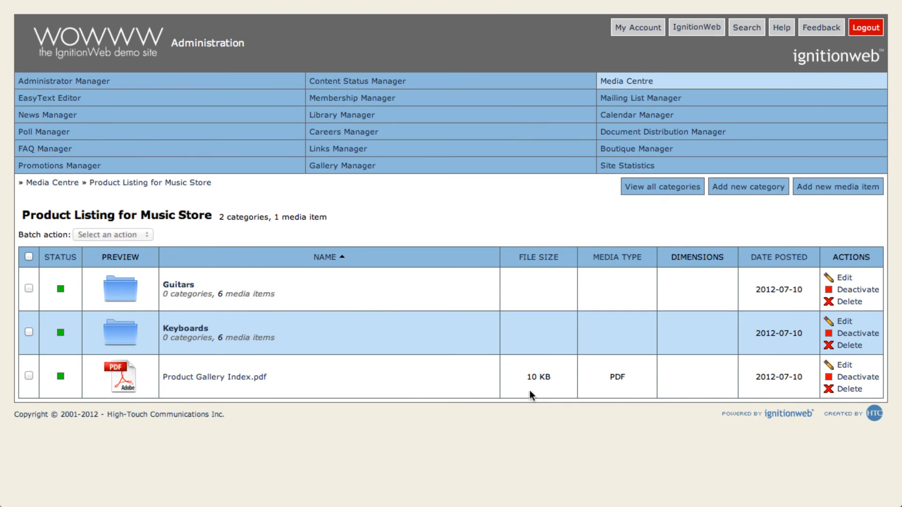
Open the Product Gallery Index.pdf media item for editing.
click(839, 366)
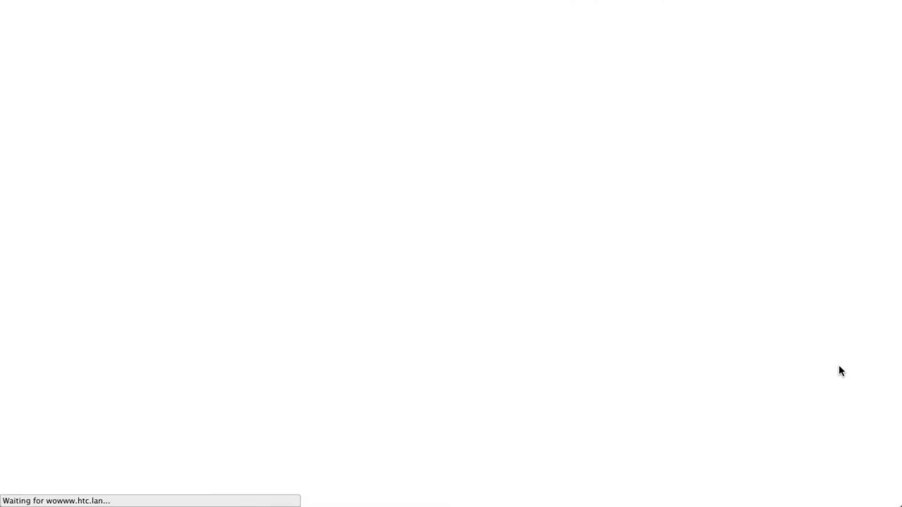